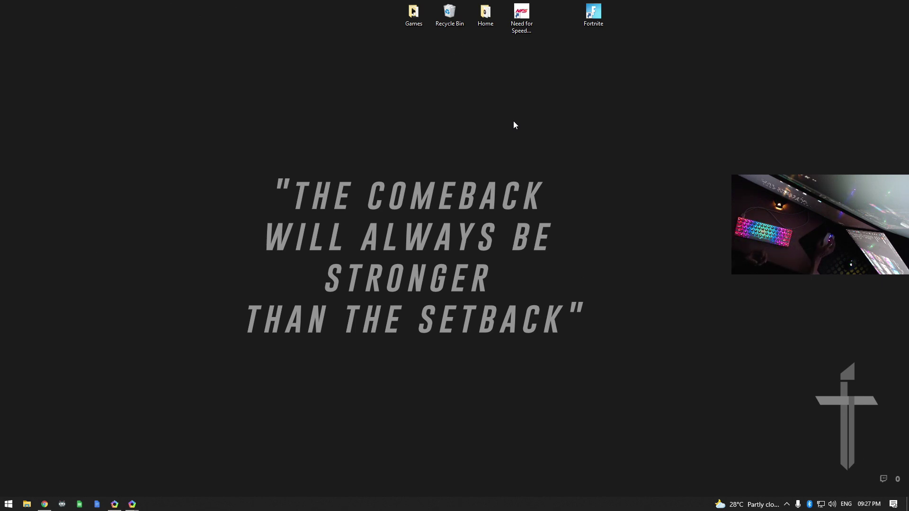
Bring Chrome with the AirDroid download page to the front and maximize it.
drag(179, 137, 651, 375)
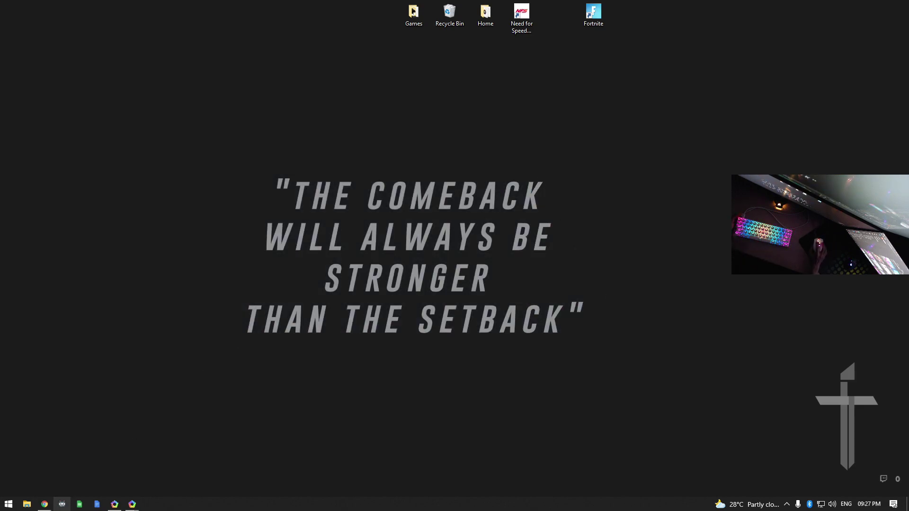
click(45, 504)
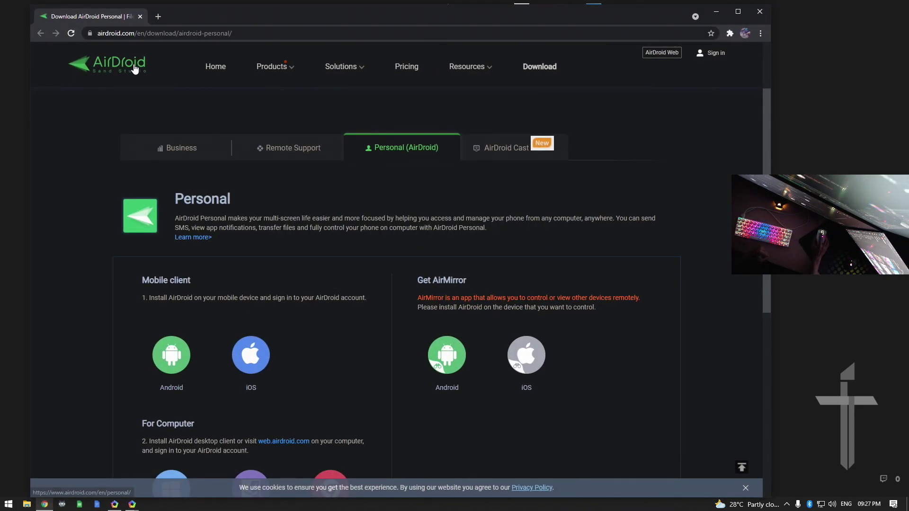
scroll(216, 221, down, 4)
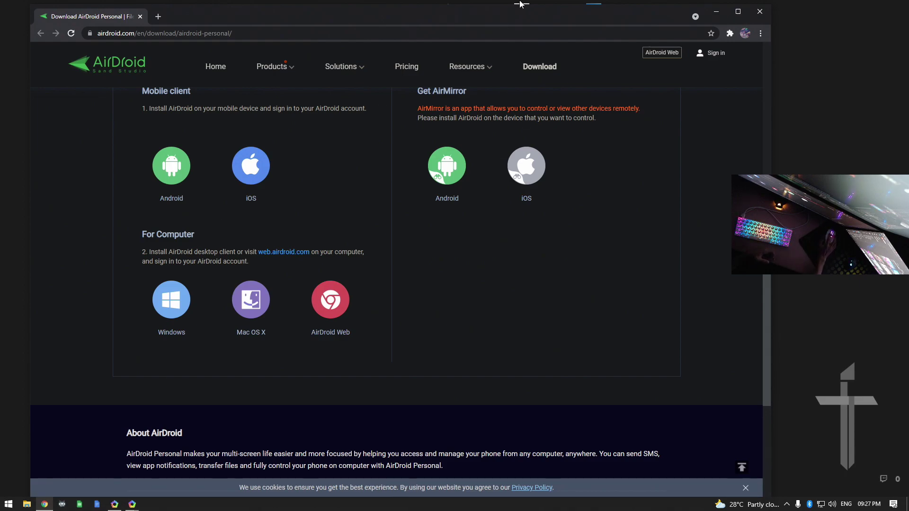
drag(519, 3, 484, 16)
double_click(353, 9)
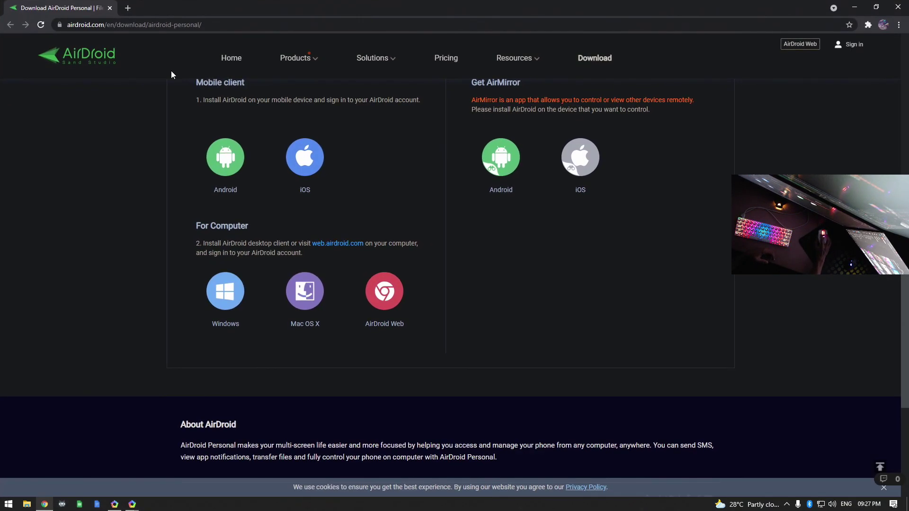
Scroll to the Android client, view its download options, close them and restore the window size.
scroll(211, 151, up, 5)
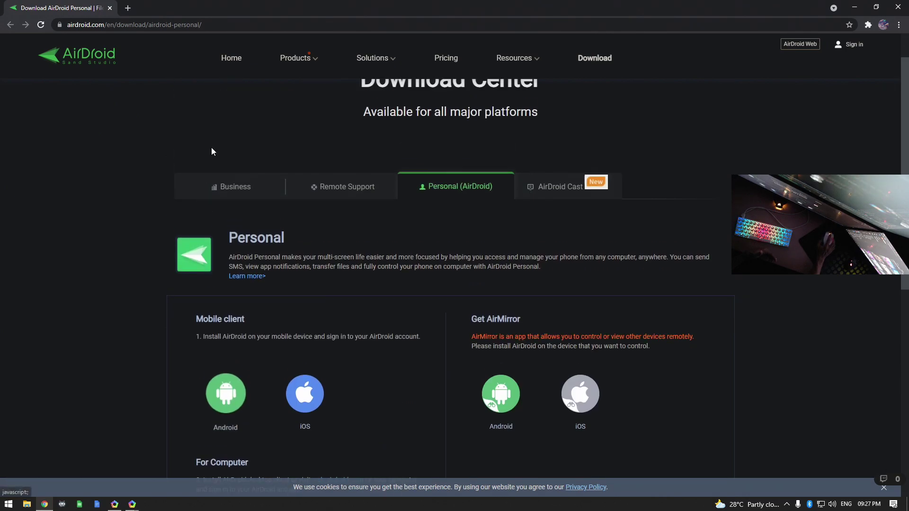
scroll(363, 194, down, 4)
scroll(389, 220, up, 4)
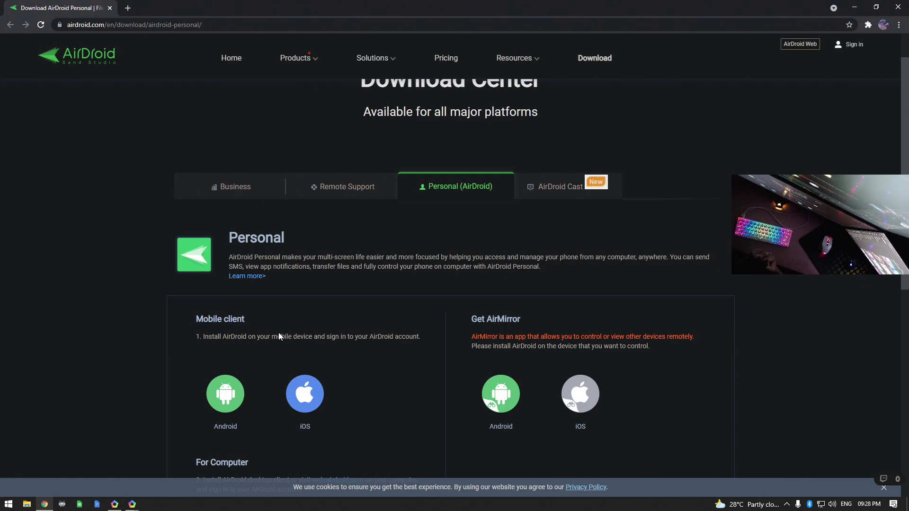
scroll(342, 314, down, 2)
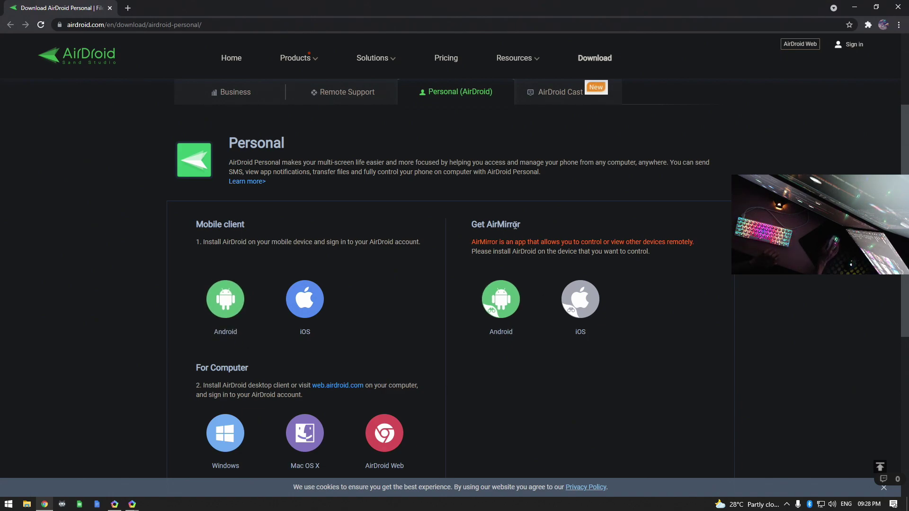
scroll(510, 221, down, 2)
click(515, 202)
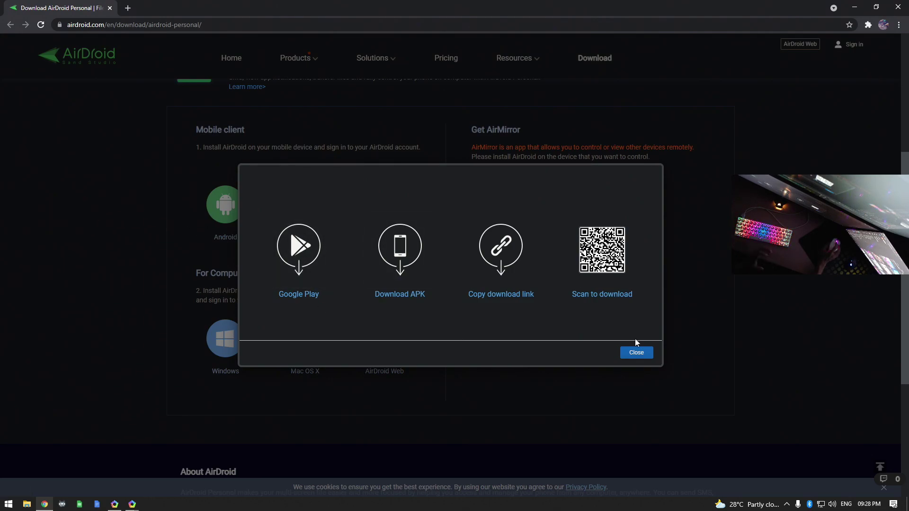
click(639, 353)
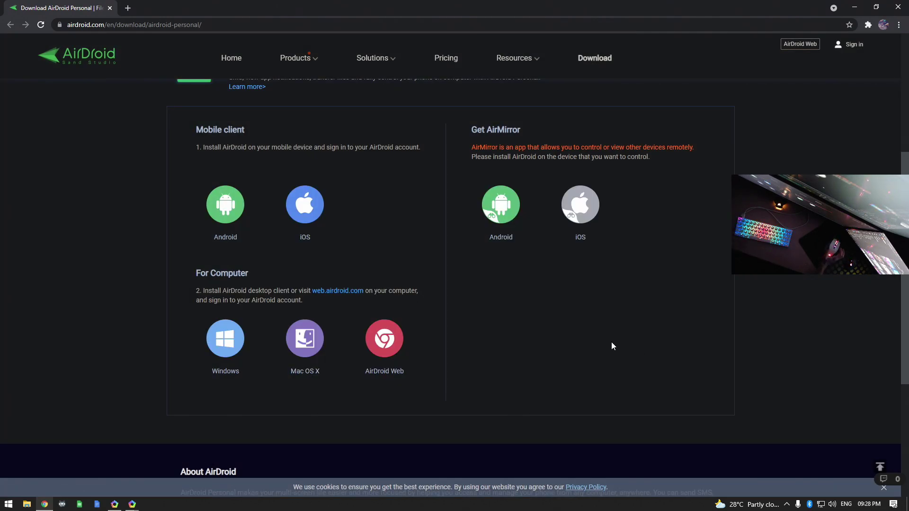
drag(470, 7, 448, 12)
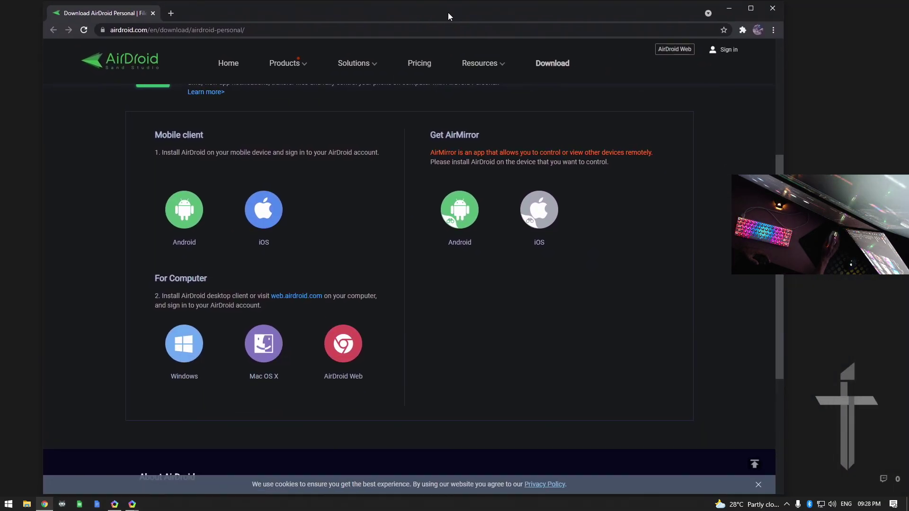
Minimize Chrome, restore both MEmu windows, and launch AirDroid on the left and AirMirror on the right.
click(729, 9)
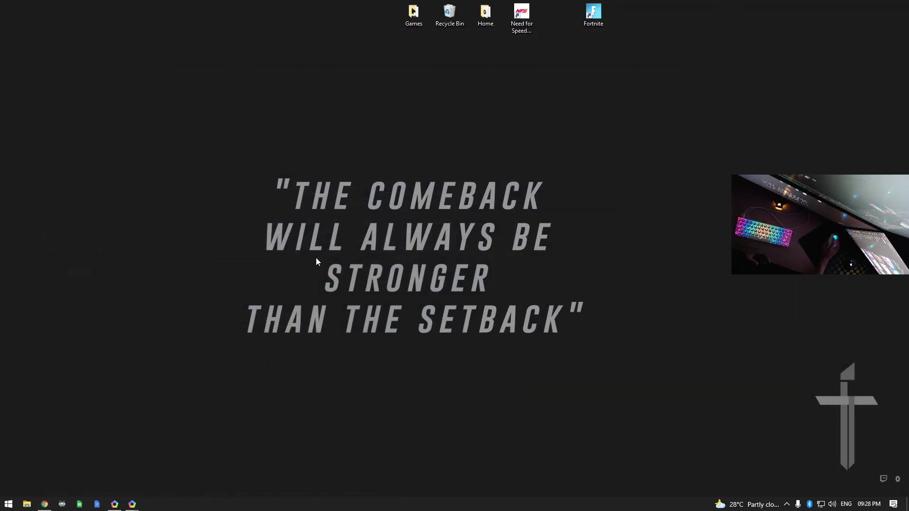
click(132, 504)
mouse_move(132, 504)
click(150, 457)
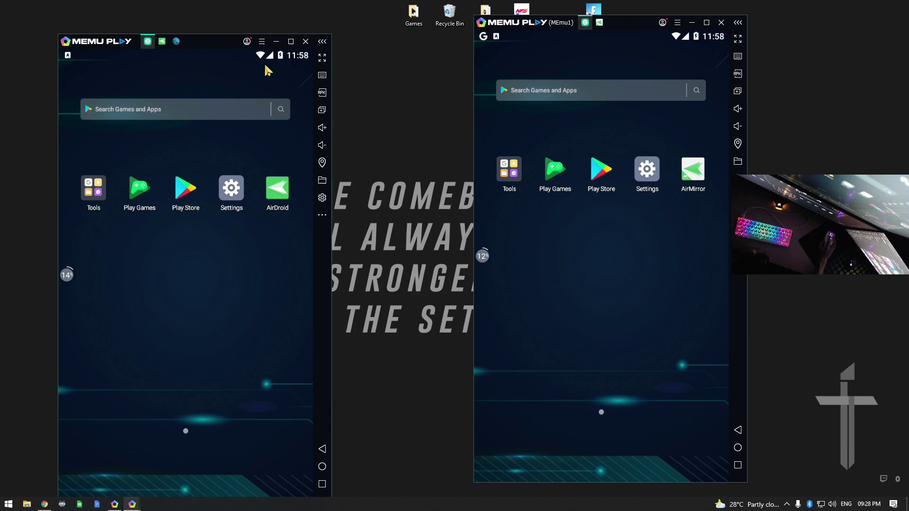
drag(215, 47, 211, 18)
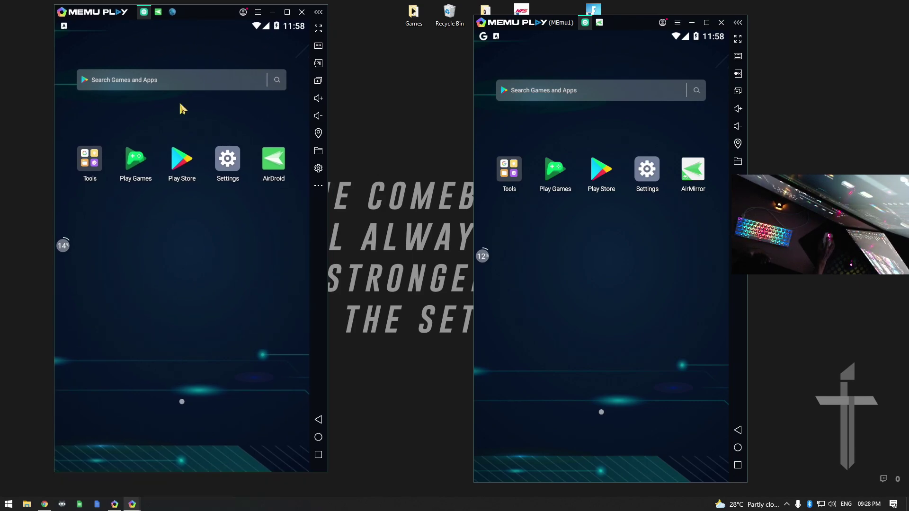
click(275, 161)
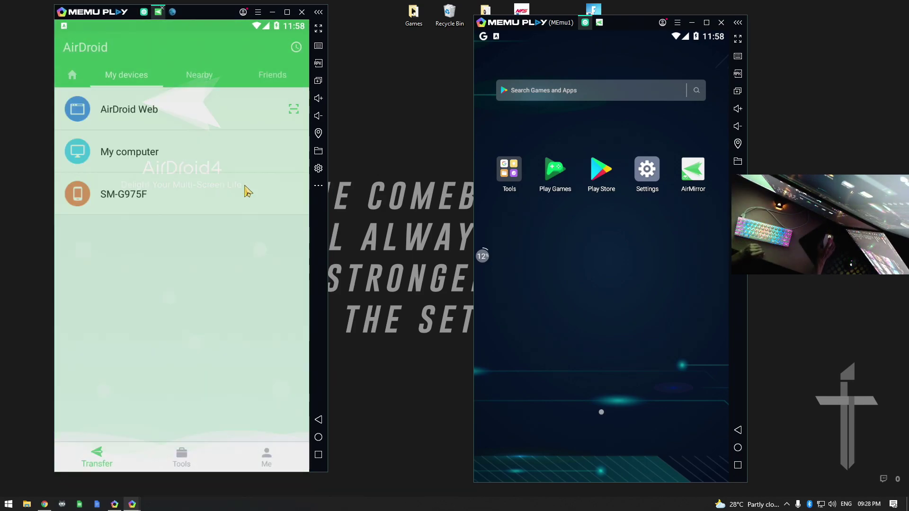
click(691, 176)
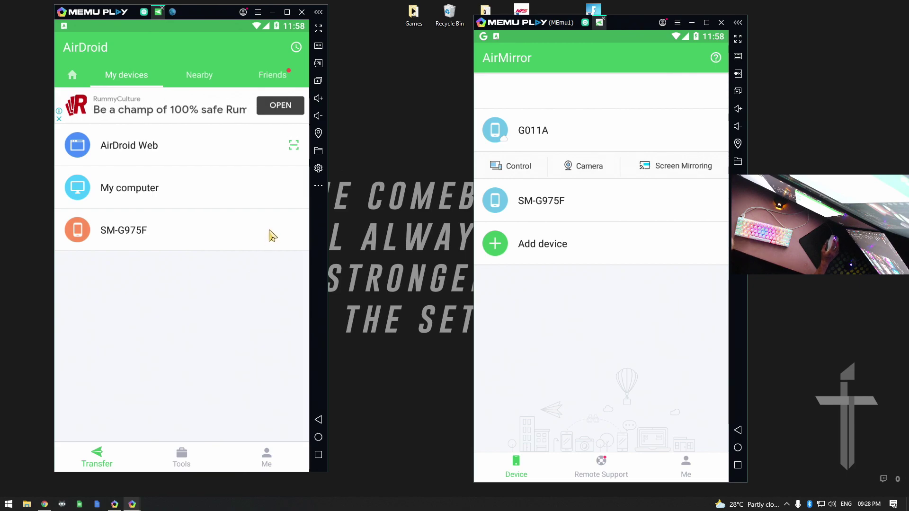
click(273, 461)
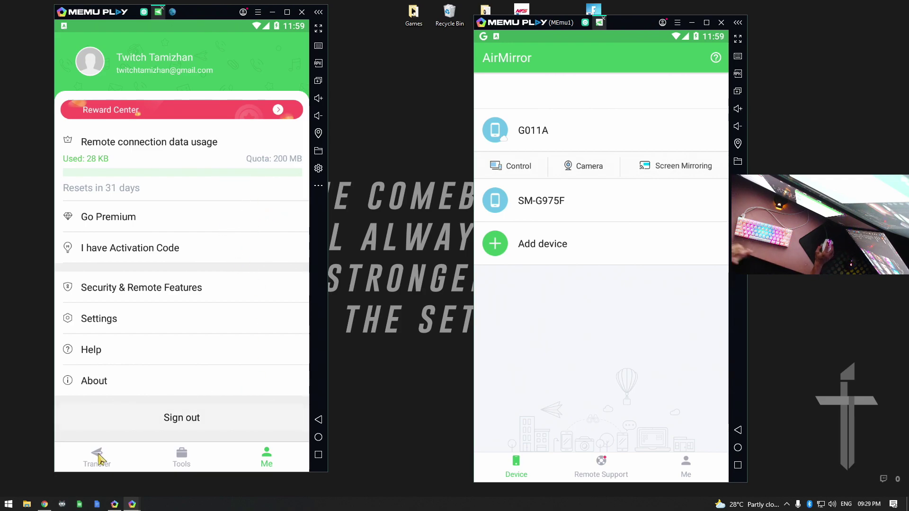
click(97, 457)
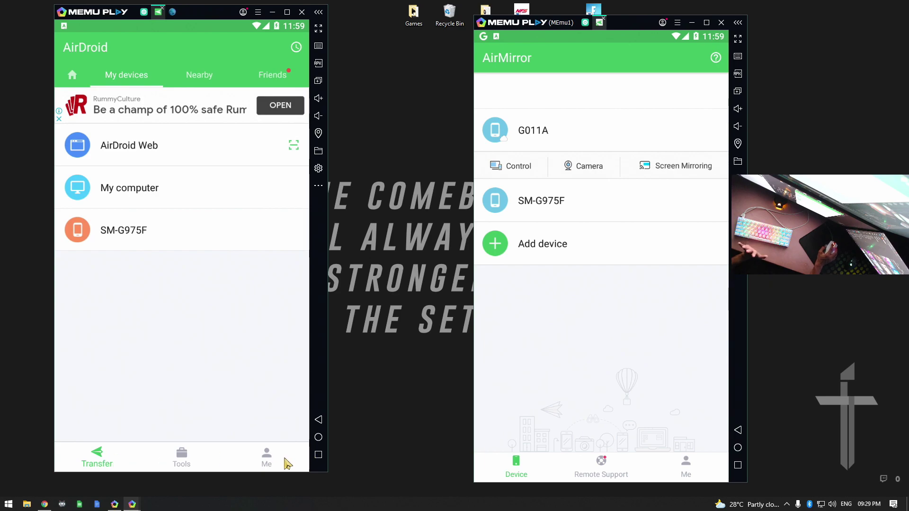
click(267, 456)
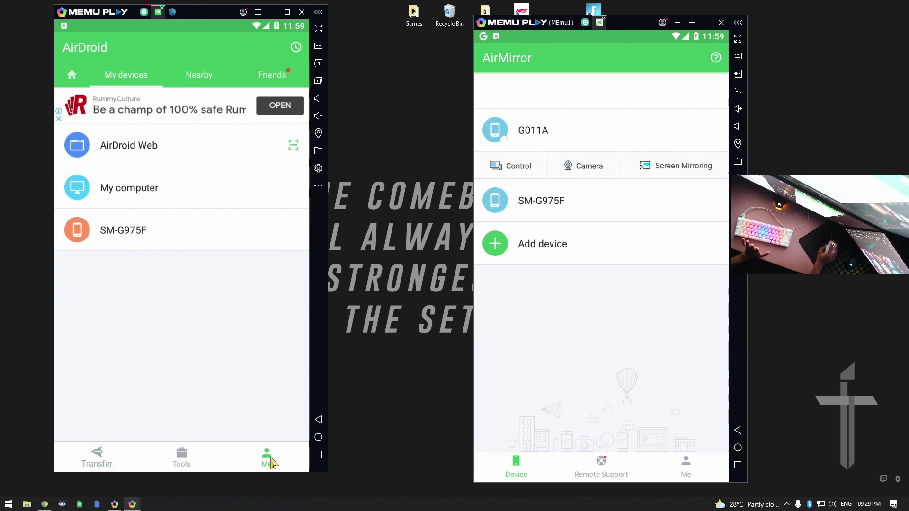
click(94, 455)
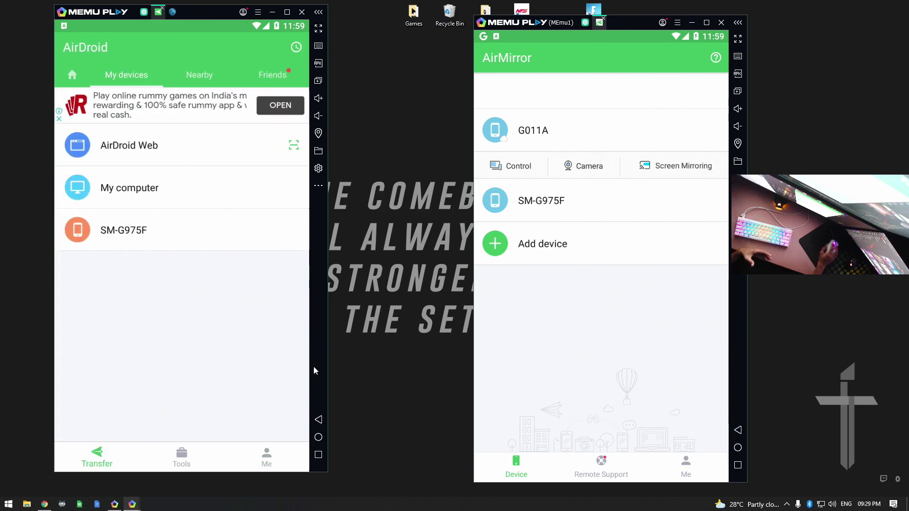
Request Control of G011A in AirMirror, then open AirDroid's Me profile page.
click(514, 170)
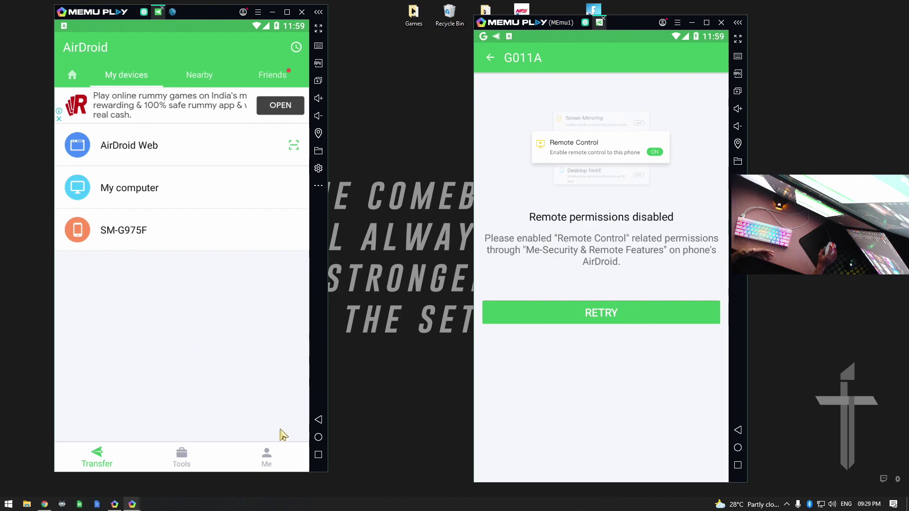
click(266, 454)
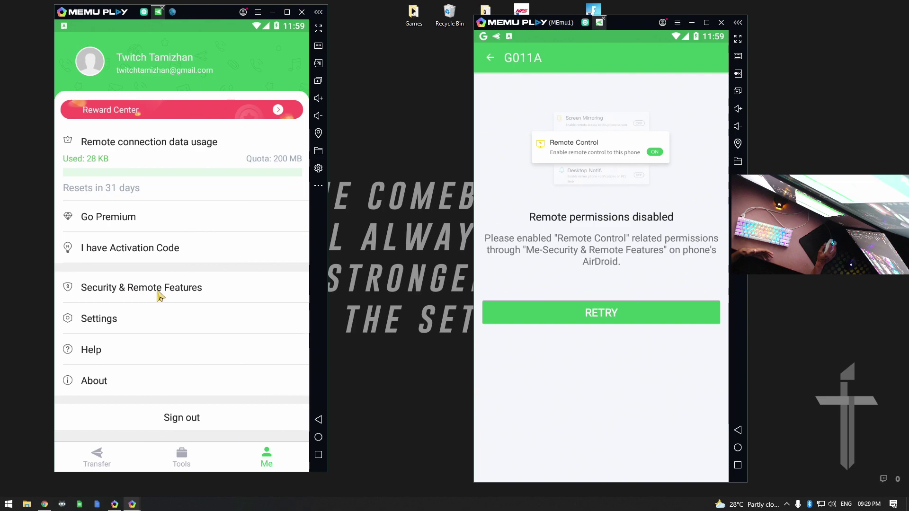
Enable Screen Mirroring, allowing screen capture with 'don't ask again' ticked, then switch it back off.
click(107, 290)
click(283, 300)
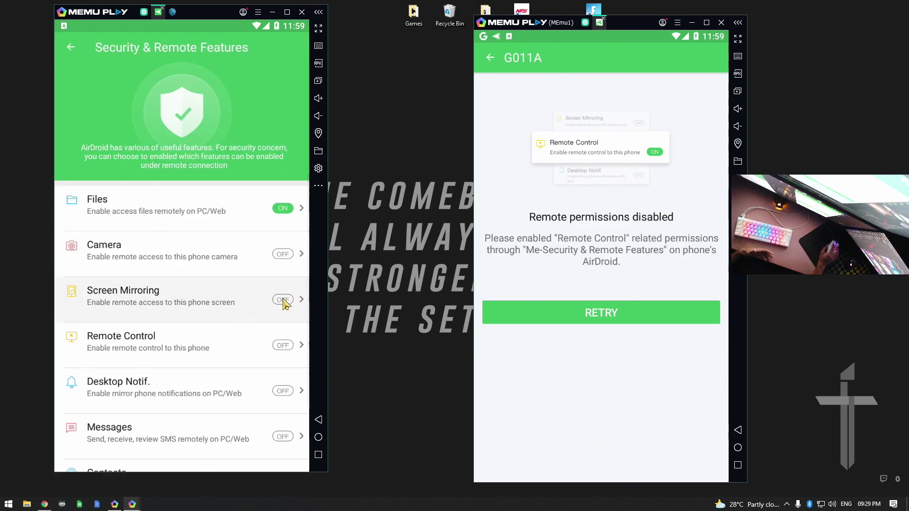
click(220, 354)
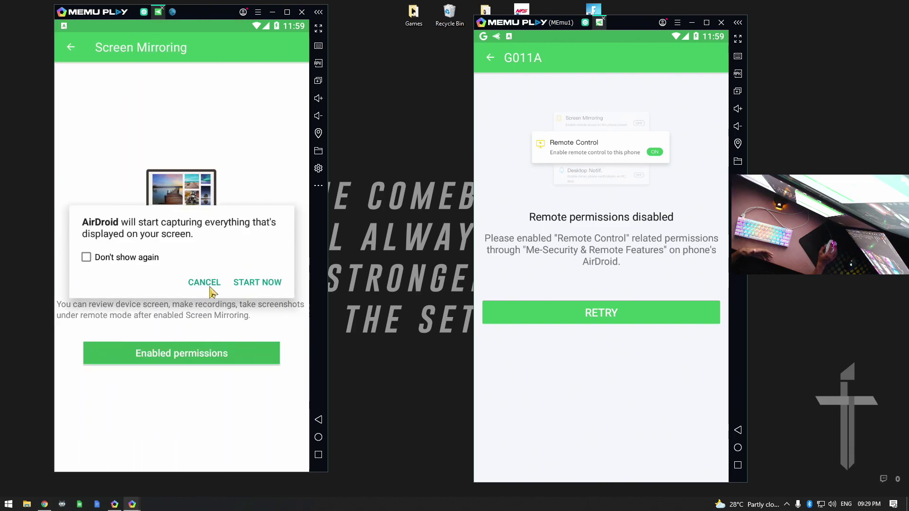
click(260, 283)
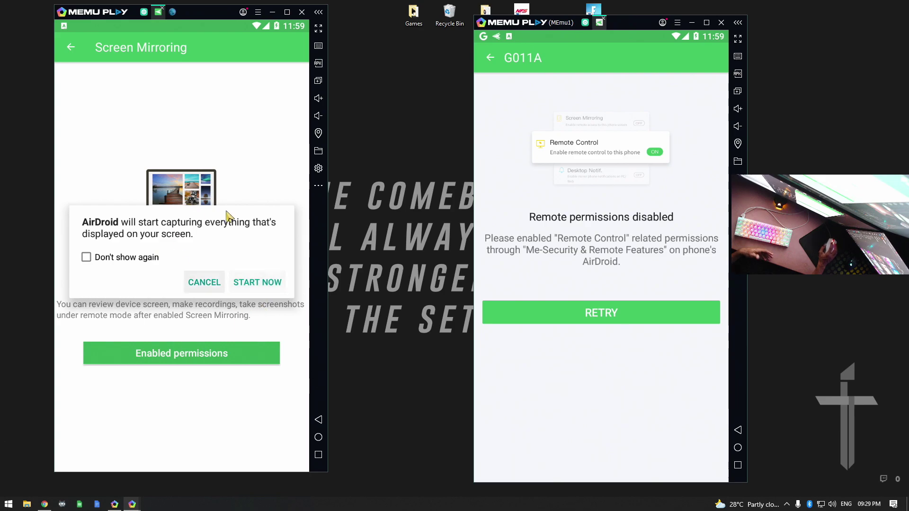
click(265, 285)
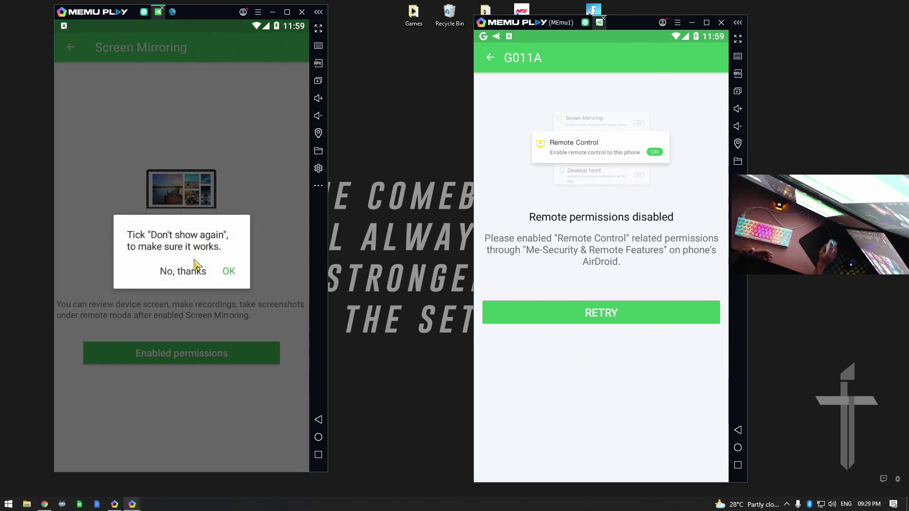
click(229, 270)
click(125, 264)
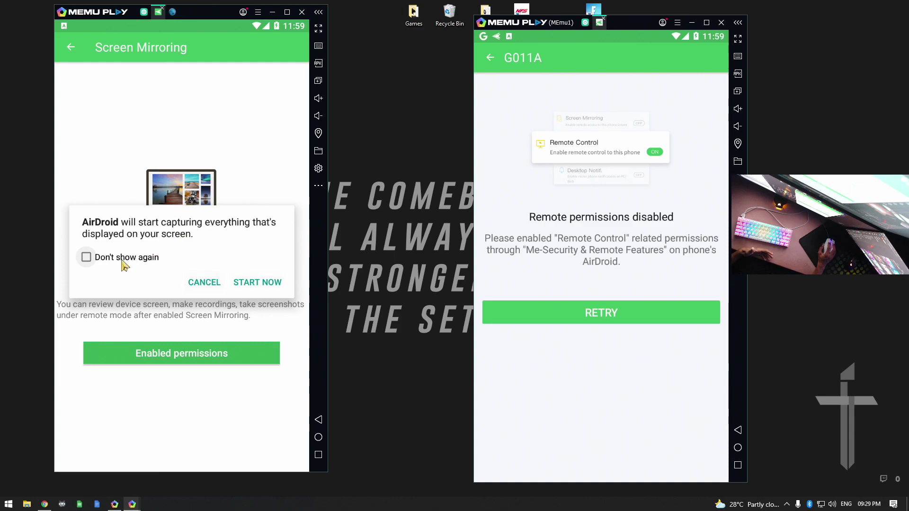
click(263, 284)
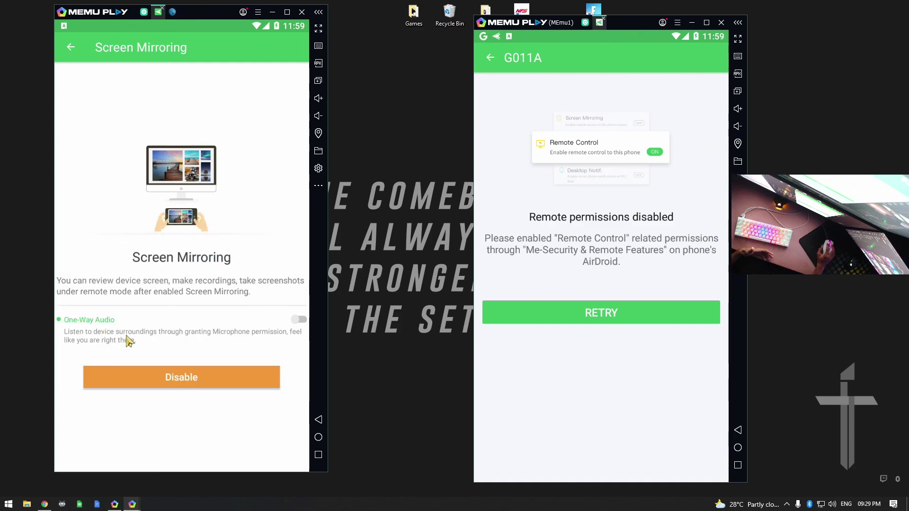
click(236, 376)
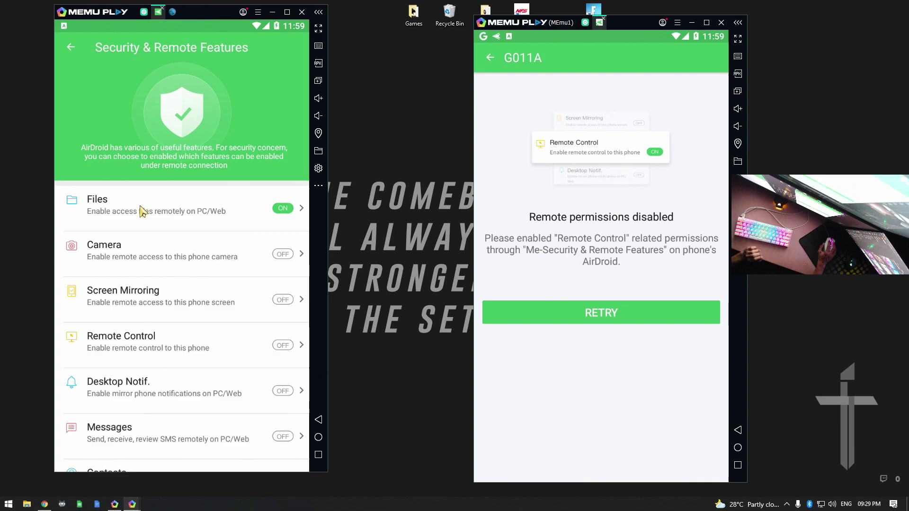
Disable Files remote access and switch Screen Mirroring on via Enabled permissions.
click(296, 212)
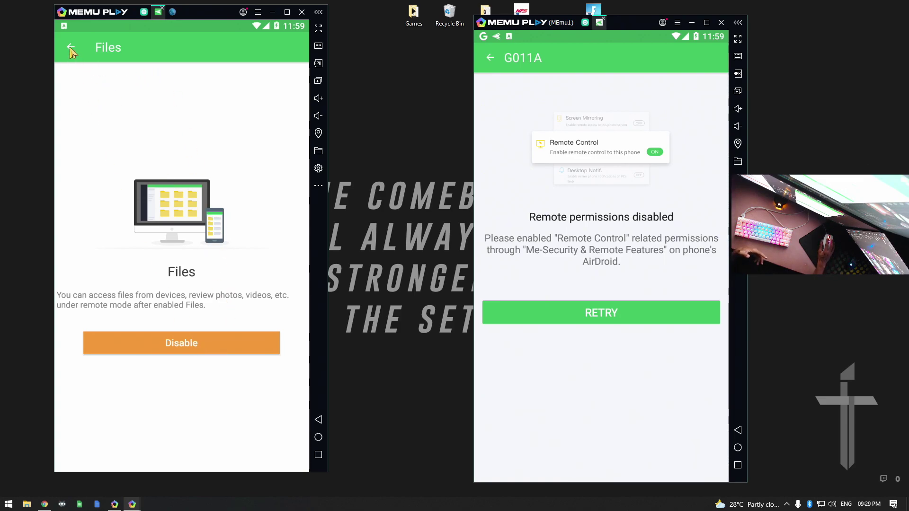
click(185, 348)
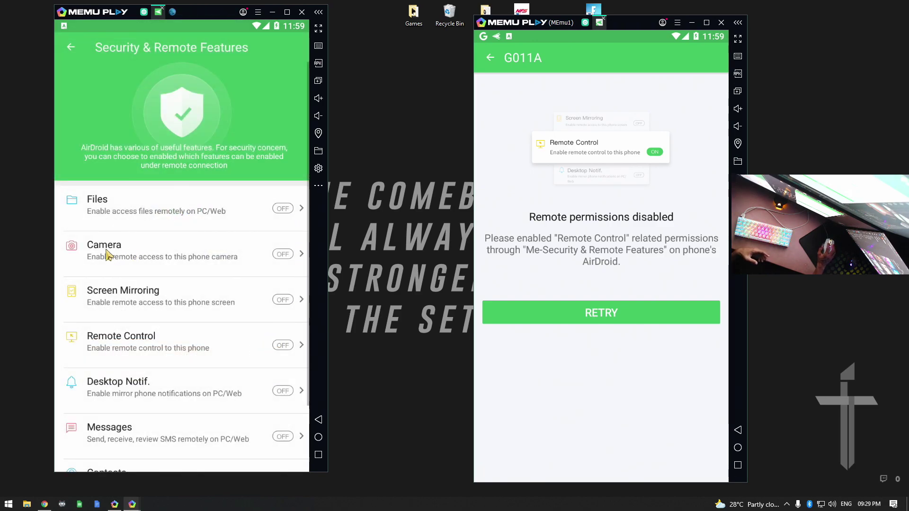
drag(163, 298, 168, 198)
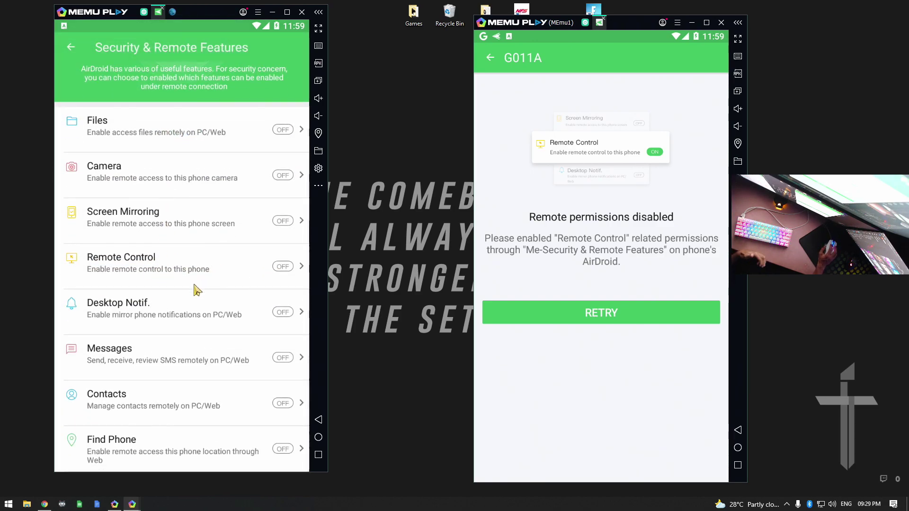
click(280, 229)
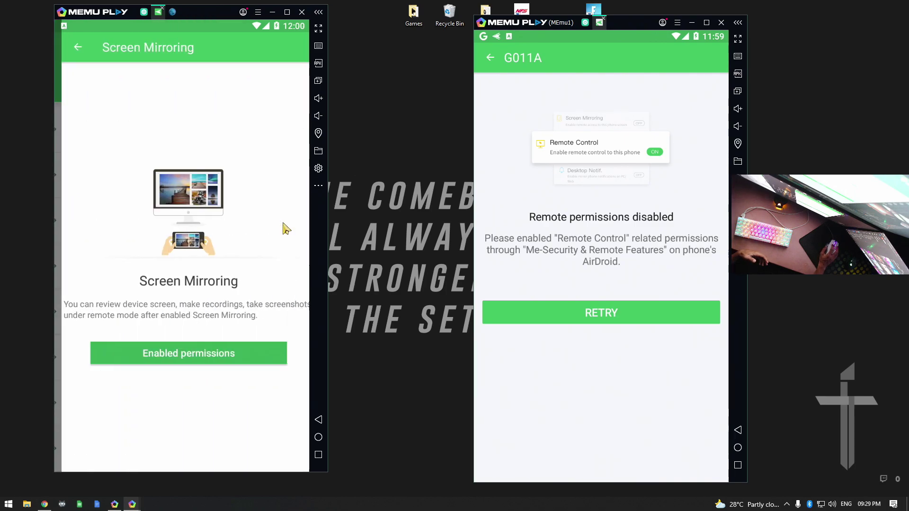
click(195, 357)
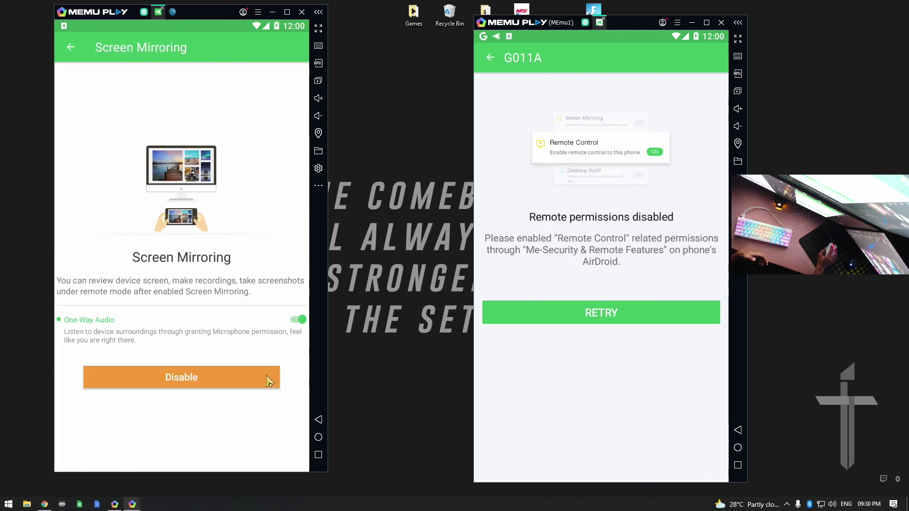
click(72, 49)
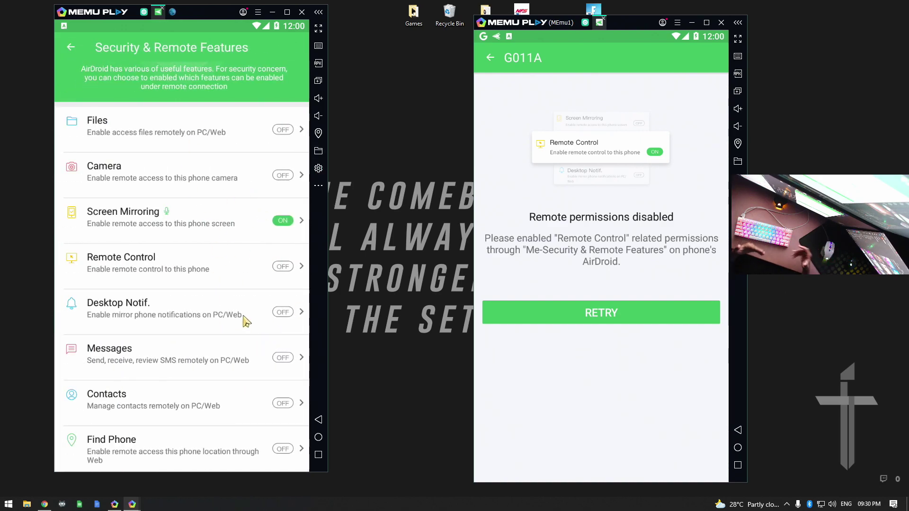
Return AirDroid to the My devices list and retry AirMirror's connection to G011A.
click(67, 51)
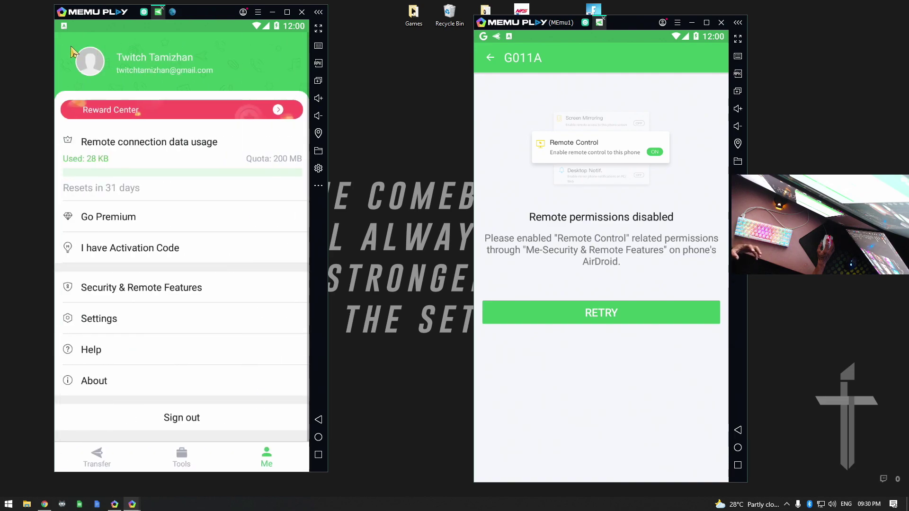
click(108, 457)
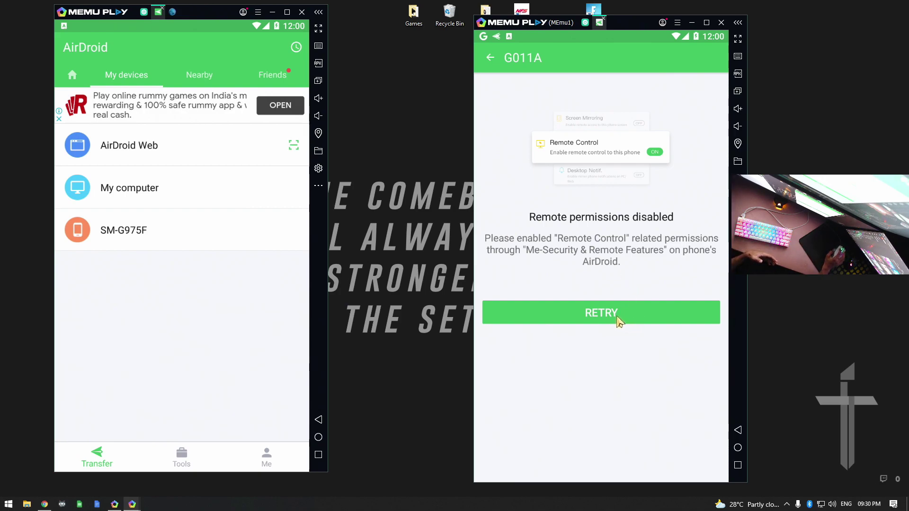
click(597, 318)
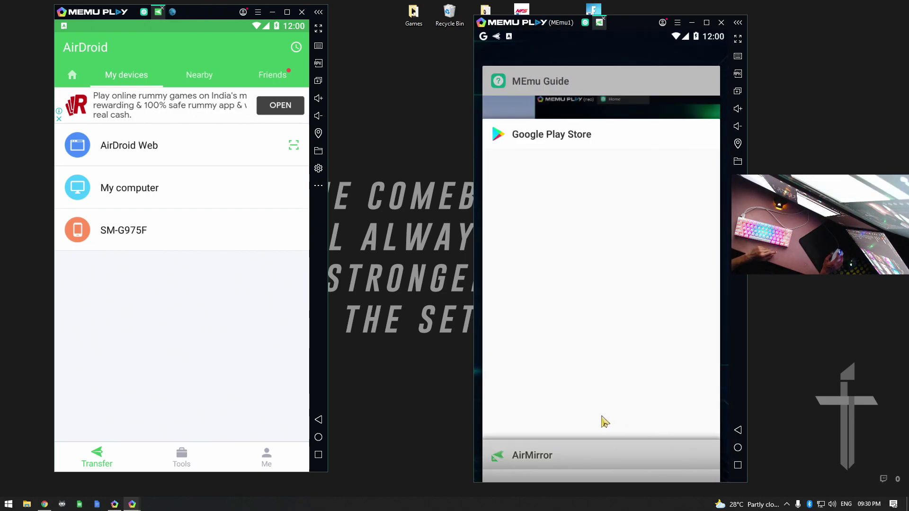
Close AirMirror, Play Store and AirDroid from recent apps on both emulators and return Home.
drag(663, 457, 612, 355)
drag(559, 138, 348, 269)
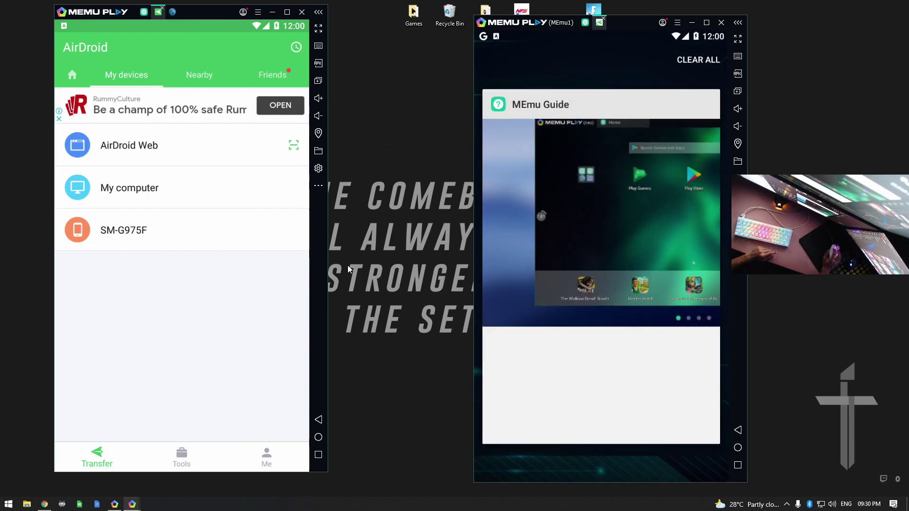
click(738, 447)
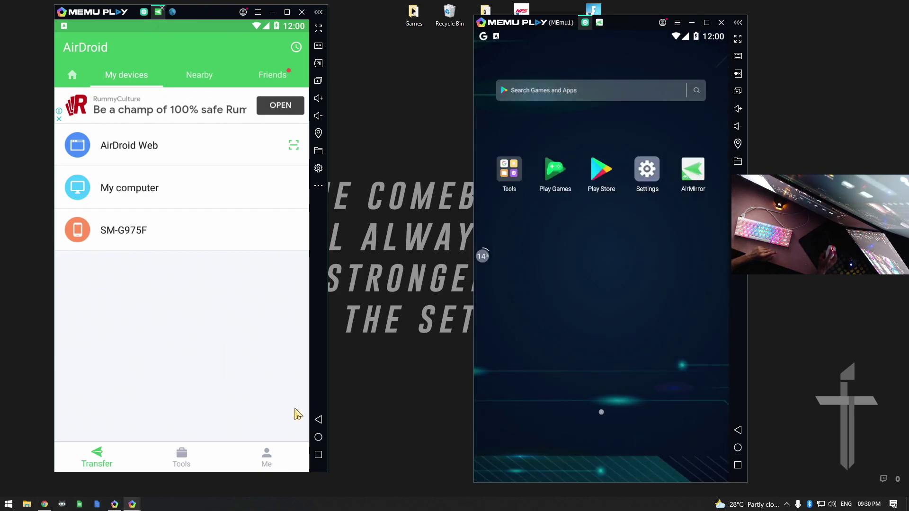
click(318, 456)
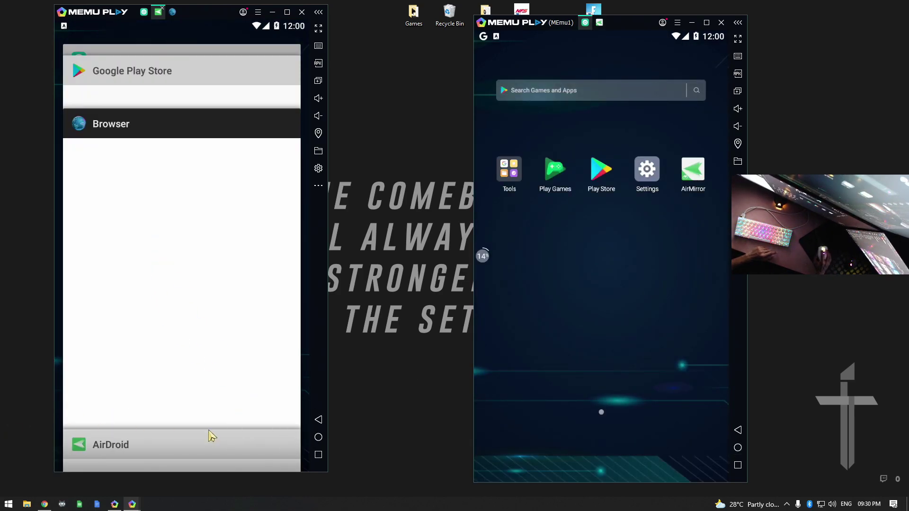
drag(212, 435, 588, 442)
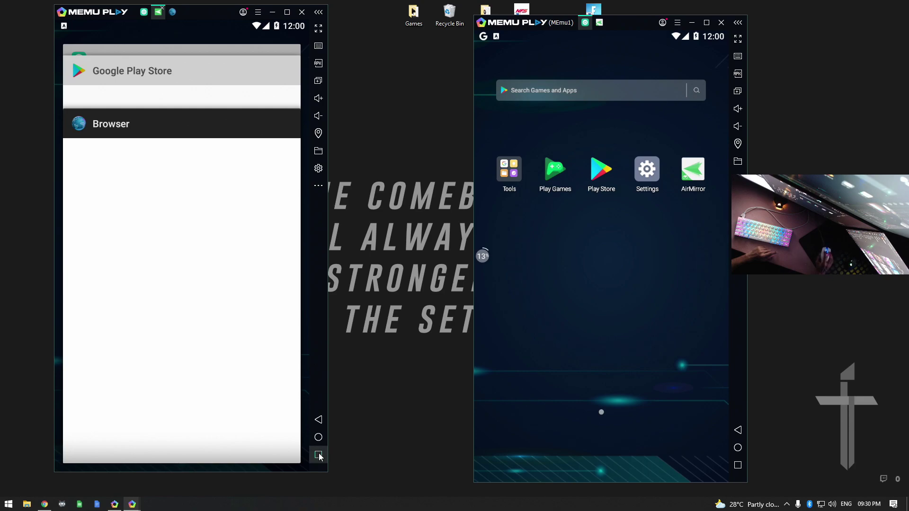
click(318, 436)
Relaunch AirDroid and AirMirror, and request Control of G011A.
click(274, 160)
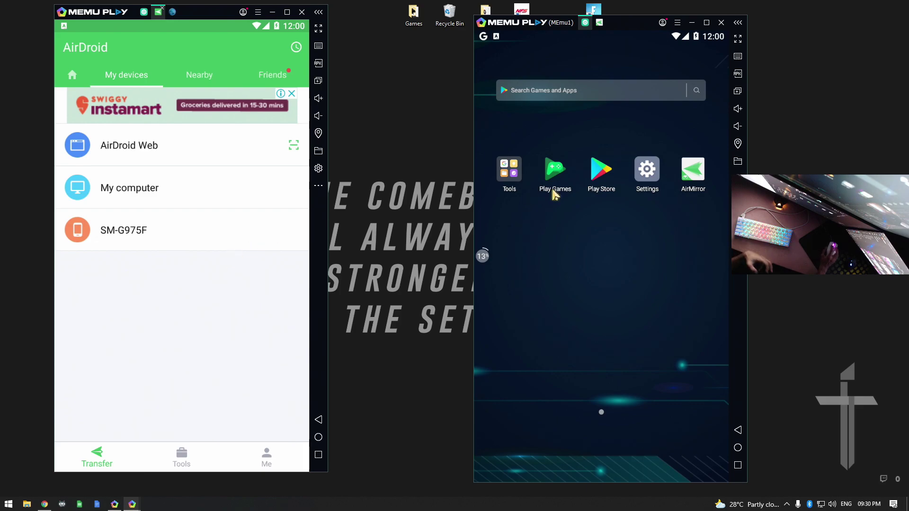
click(693, 170)
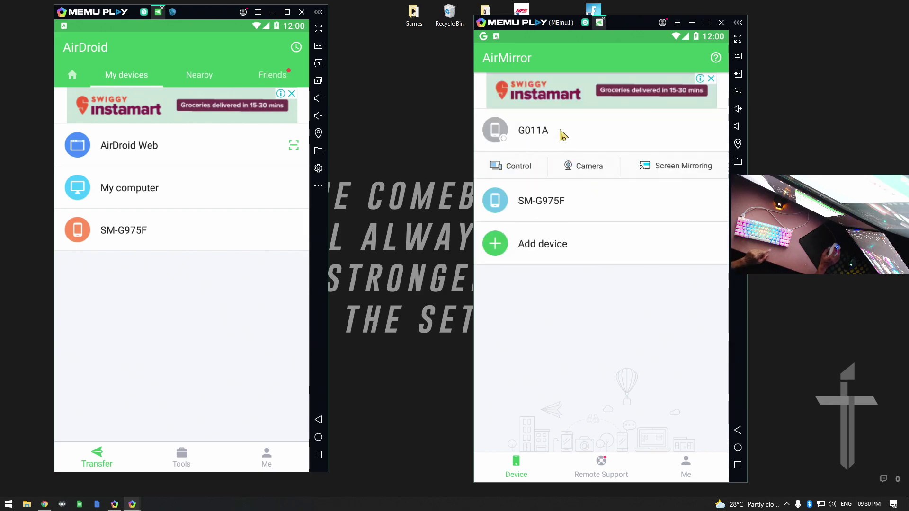
click(520, 169)
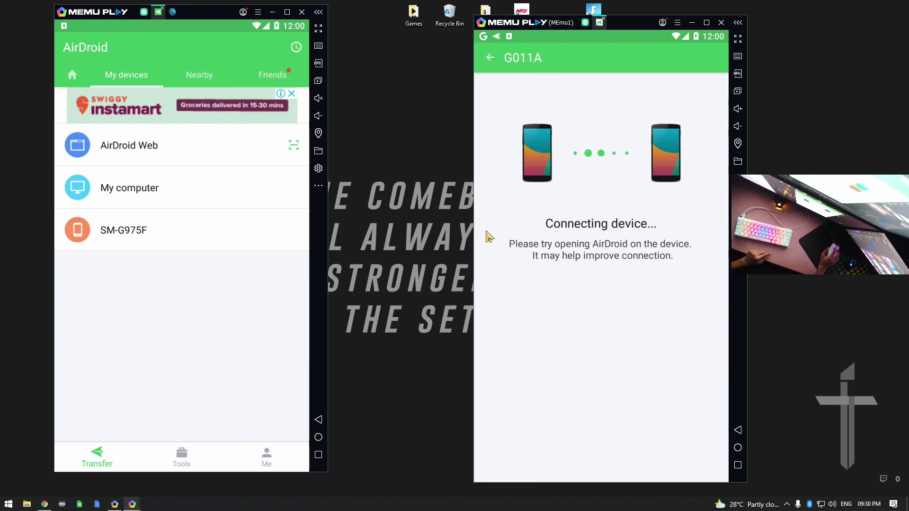
Try switching on Remote Control in Security & Remote Features, dismiss the non-root notice, and go back.
click(261, 465)
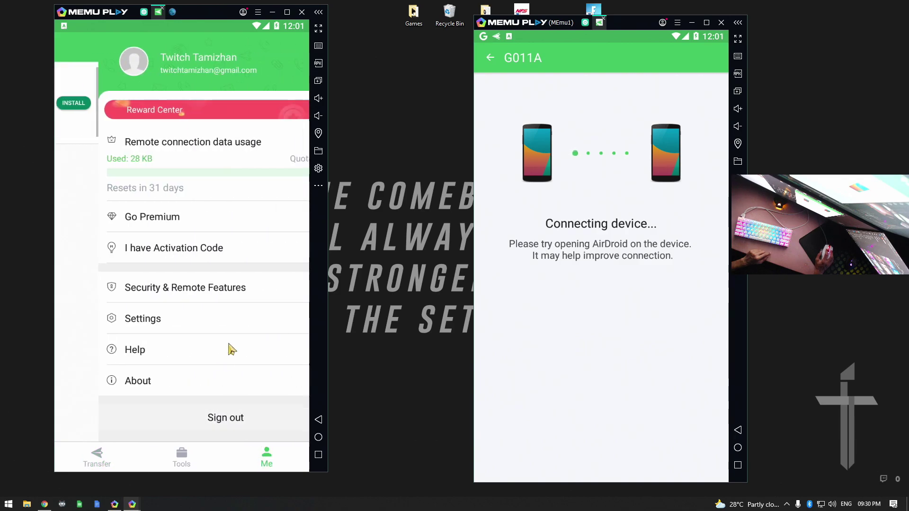
click(154, 295)
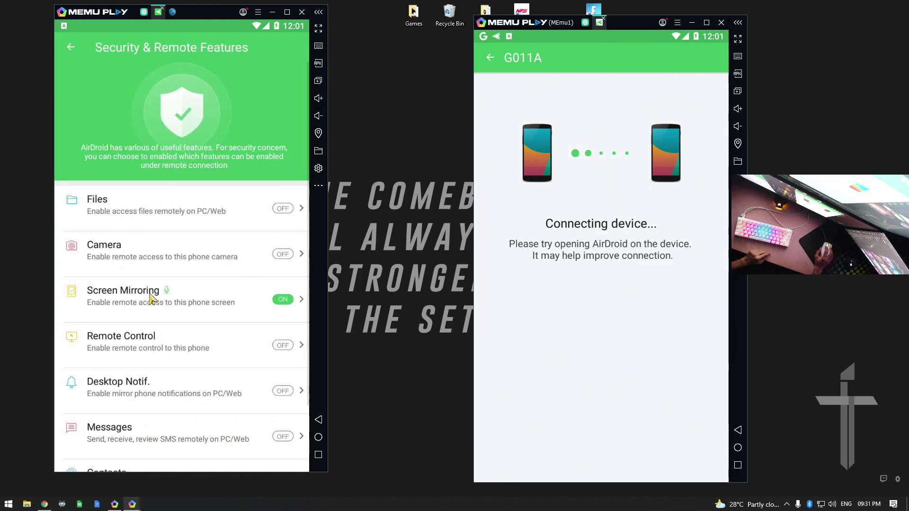
click(286, 347)
click(197, 369)
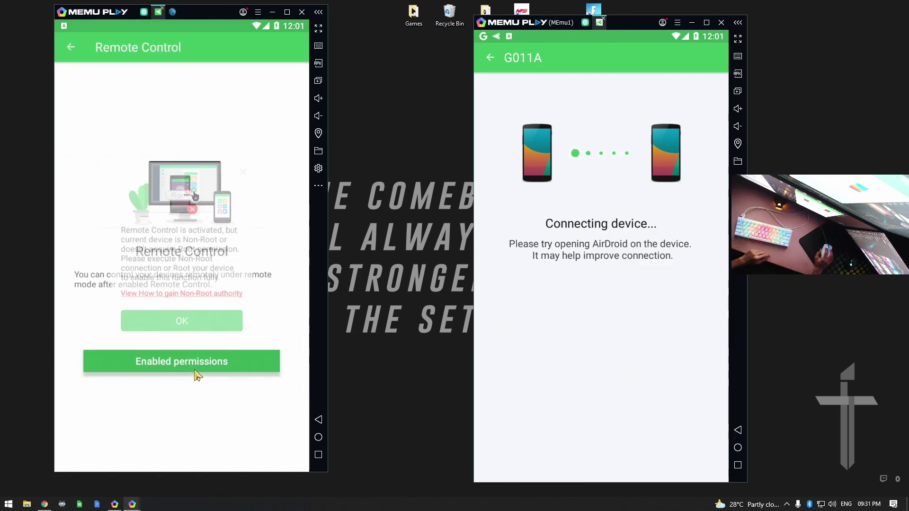
click(205, 331)
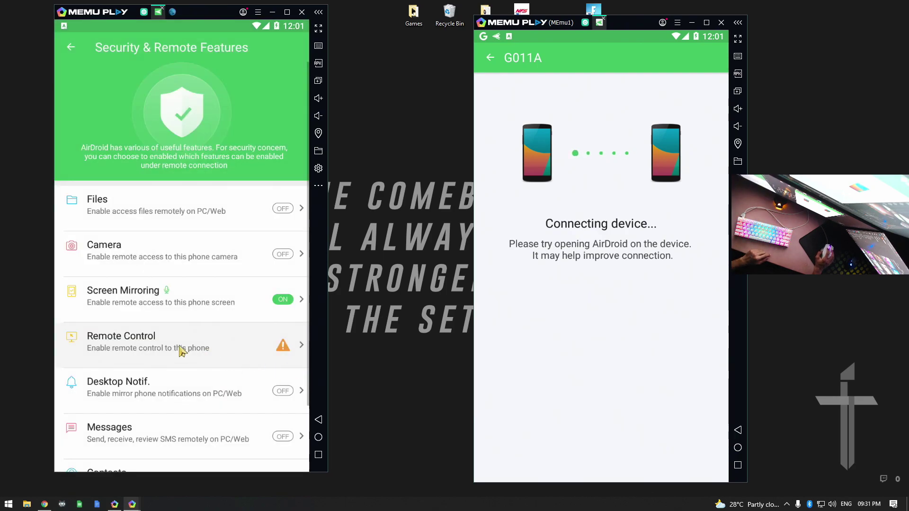
click(318, 419)
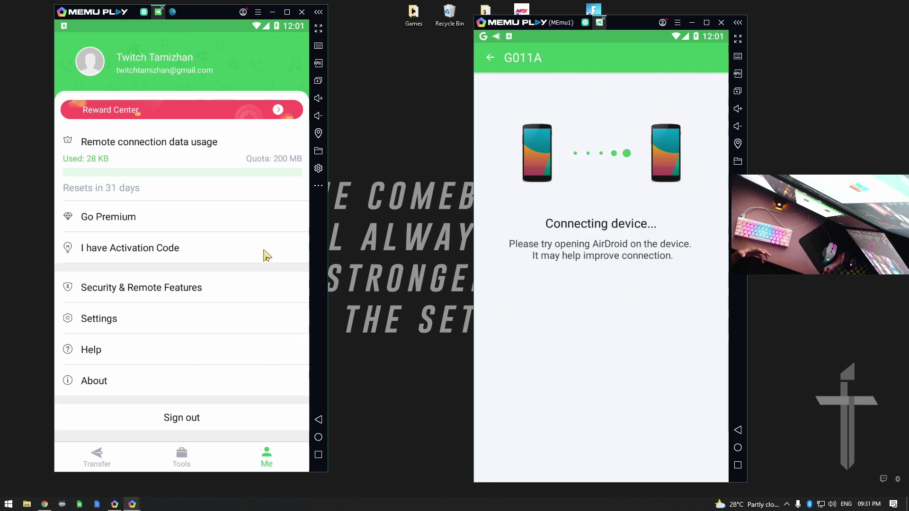
Abandon the pending G011A connection, retry Control, then request Screen Mirroring of G011A instead.
click(298, 432)
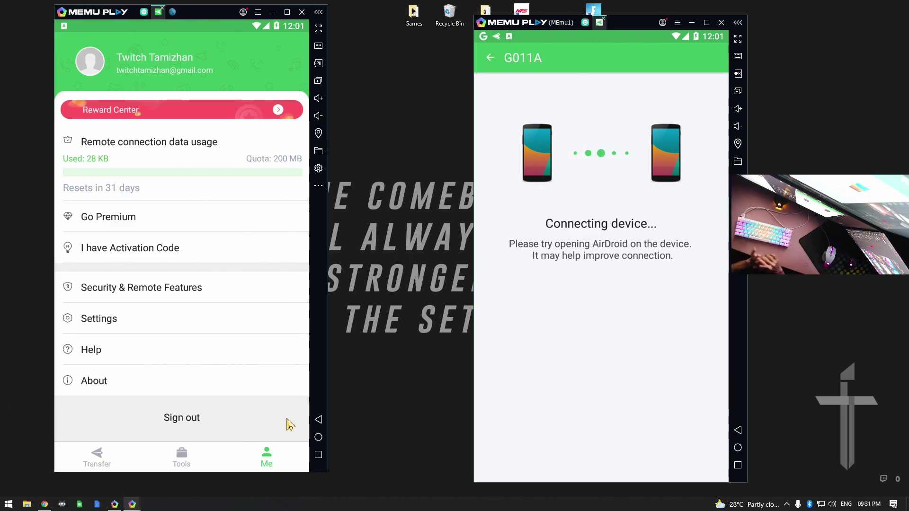
click(738, 430)
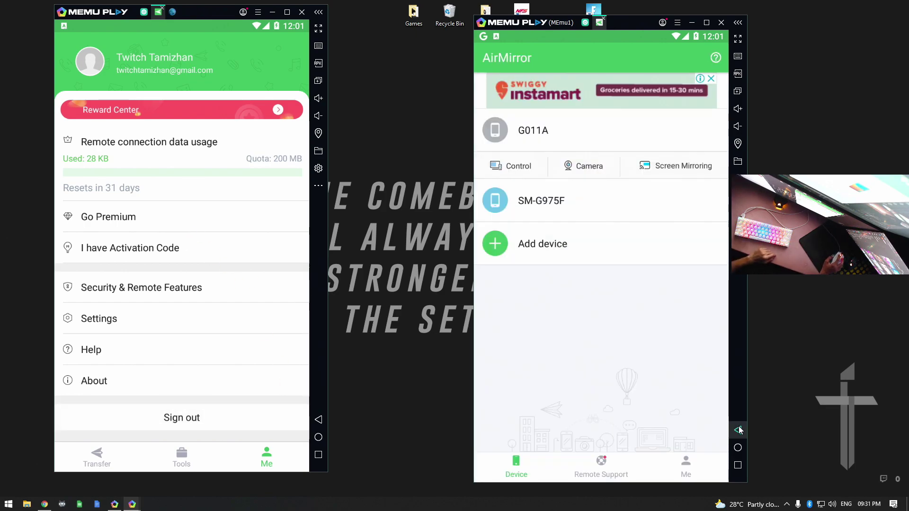
click(541, 195)
click(519, 140)
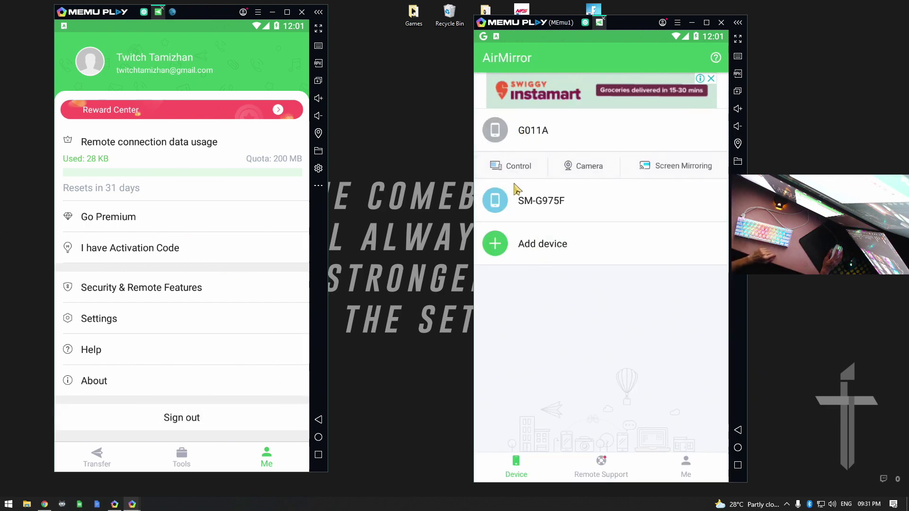
click(515, 171)
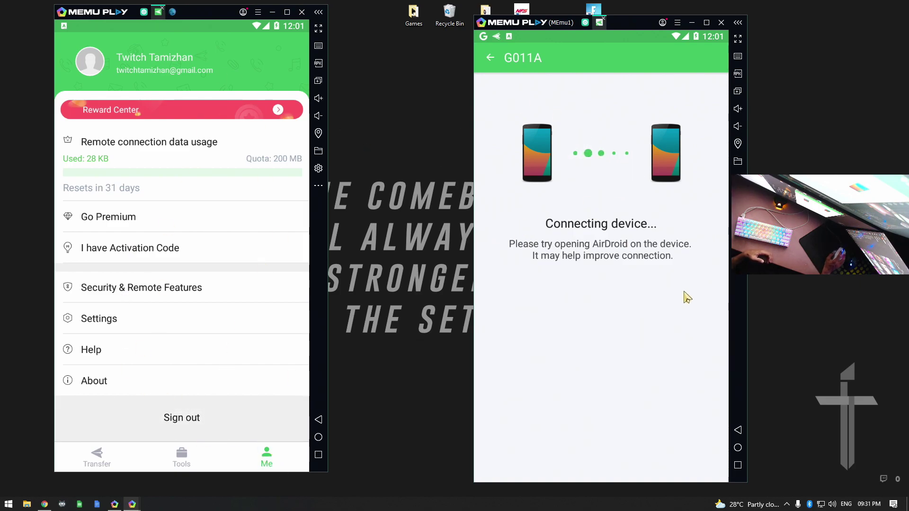
click(490, 58)
click(687, 167)
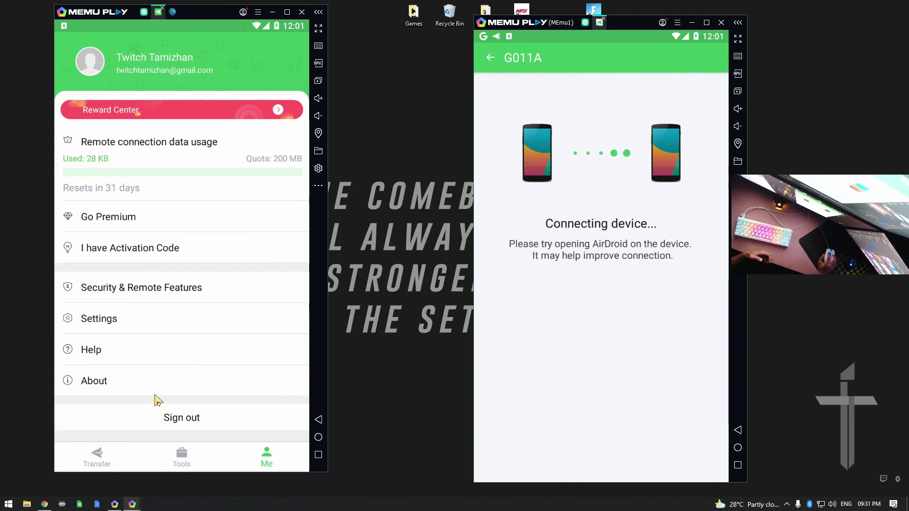
Open Security & Remote Features from the Me tab to check Screen Mirroring and Remote Control status.
click(129, 290)
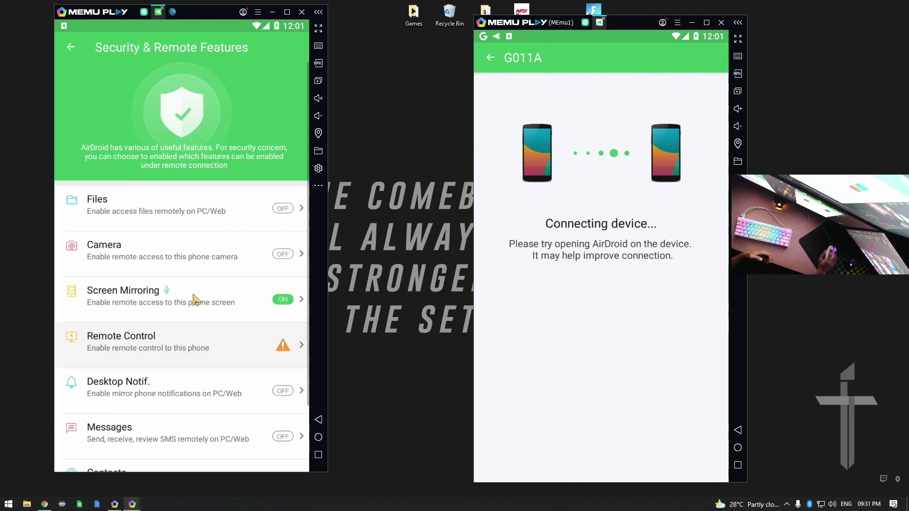